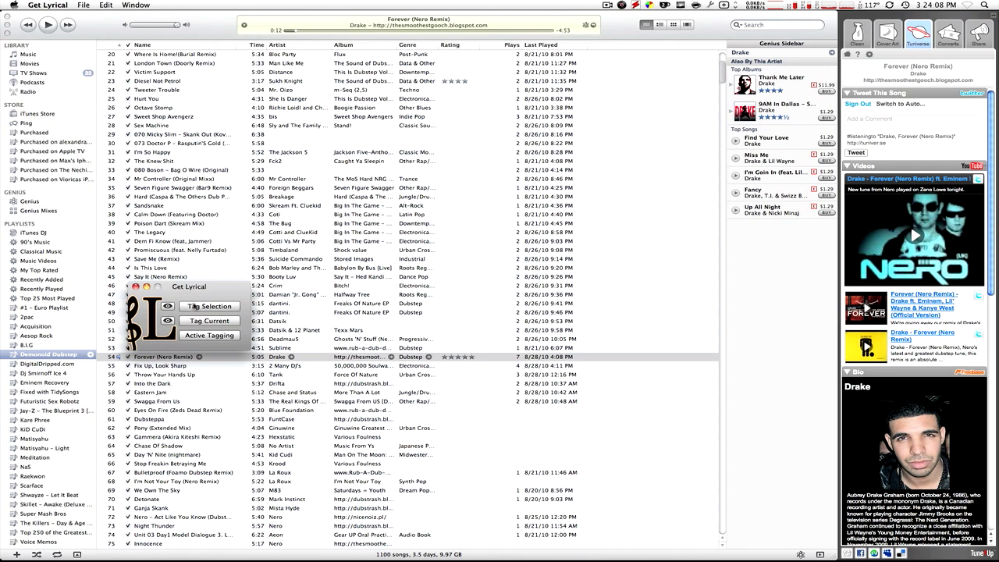
Step: Move the Get Lyrical palette slightly aside and select Forever (Nero Remix) in iTunes
mouse_move(194, 290)
left_mouse_down()
mouse_move(307, 286)
mouse_move(201, 289)
left_mouse_up()
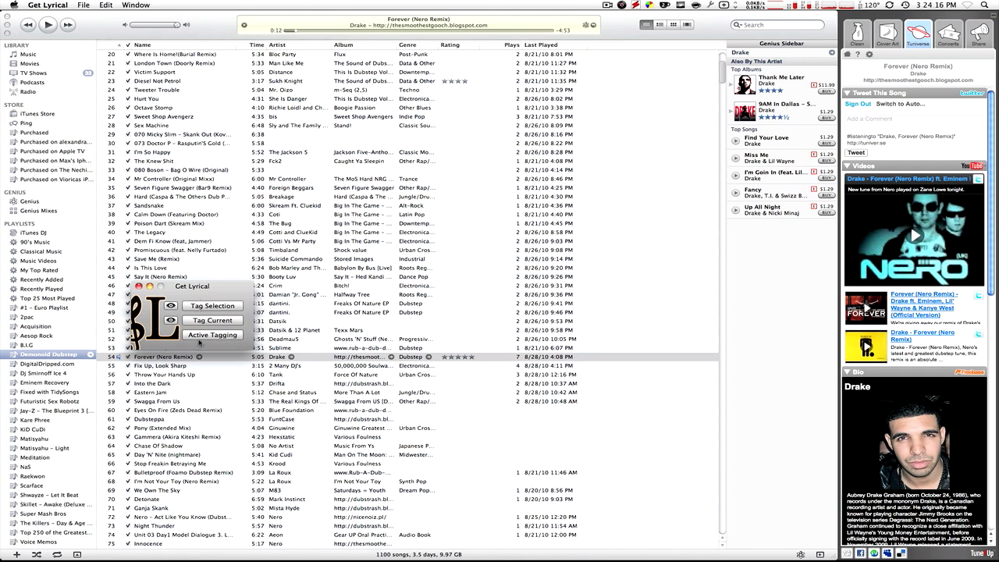
left_click(170, 367)
Step: Reselect Forever (Nero Remix) and open Get Lyrical's lyrics viewer over the track list
left_click(180, 361)
left_click(174, 379)
left_click(192, 358)
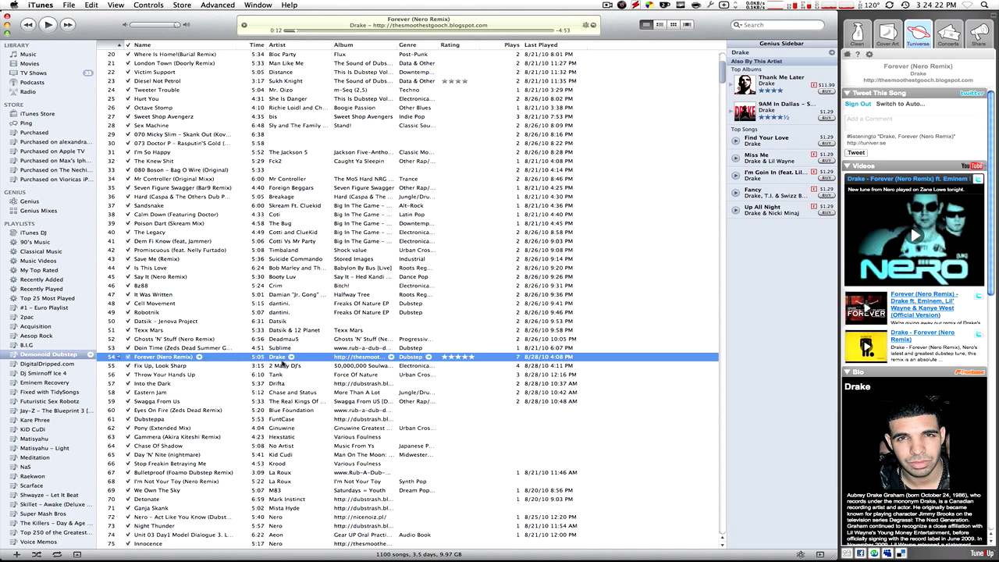
left_click(336, 535)
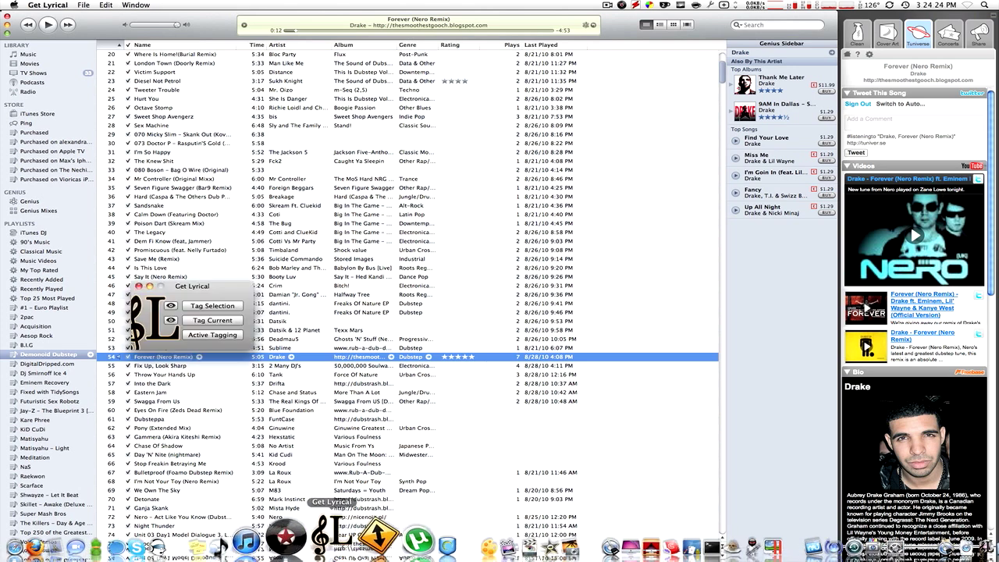
left_click(170, 321)
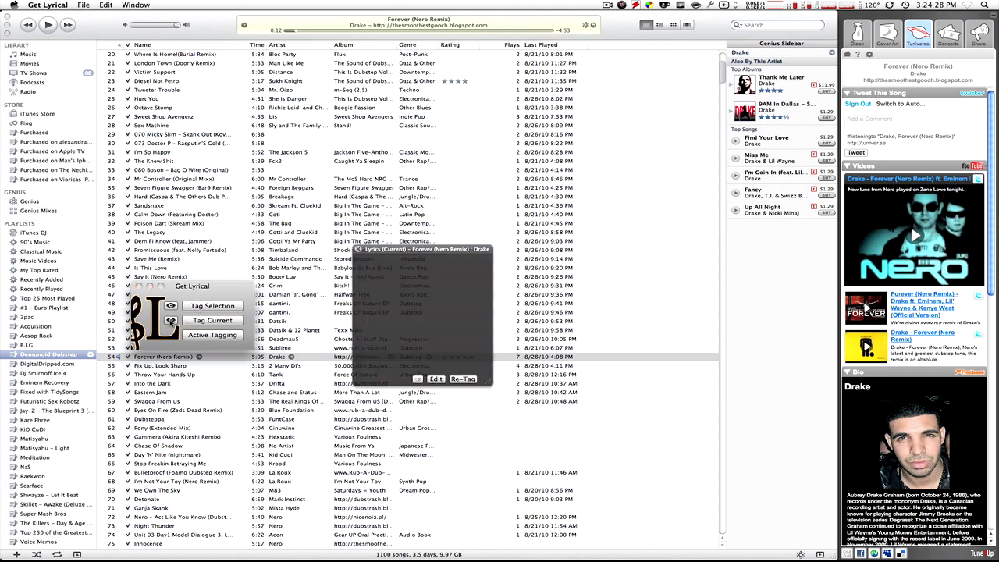
left_click_drag(394, 249, 164, 136)
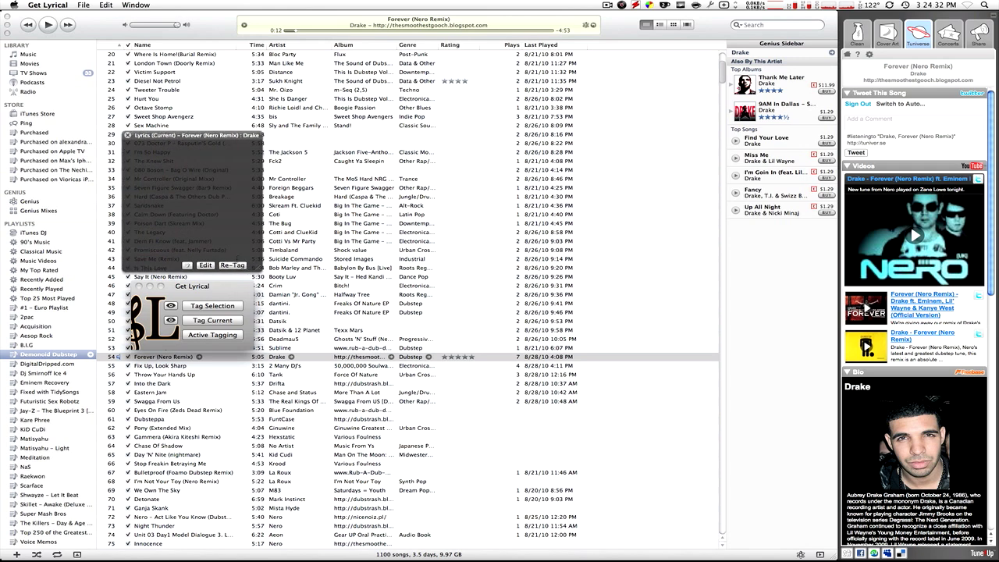
Step: Fetch and embed lyrics for Forever (Nero Remix) and scroll through them
left_click(224, 321)
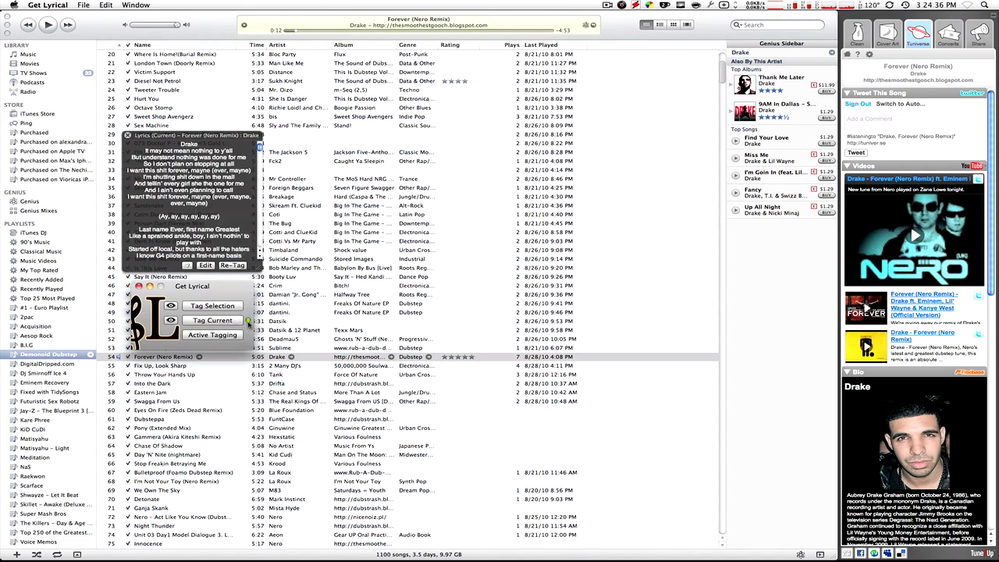
scroll(224, 216, "down", 6)
scroll(232, 223, "down", 5)
right_click(209, 361)
left_click(210, 360)
right_click(204, 353)
left_click(230, 378)
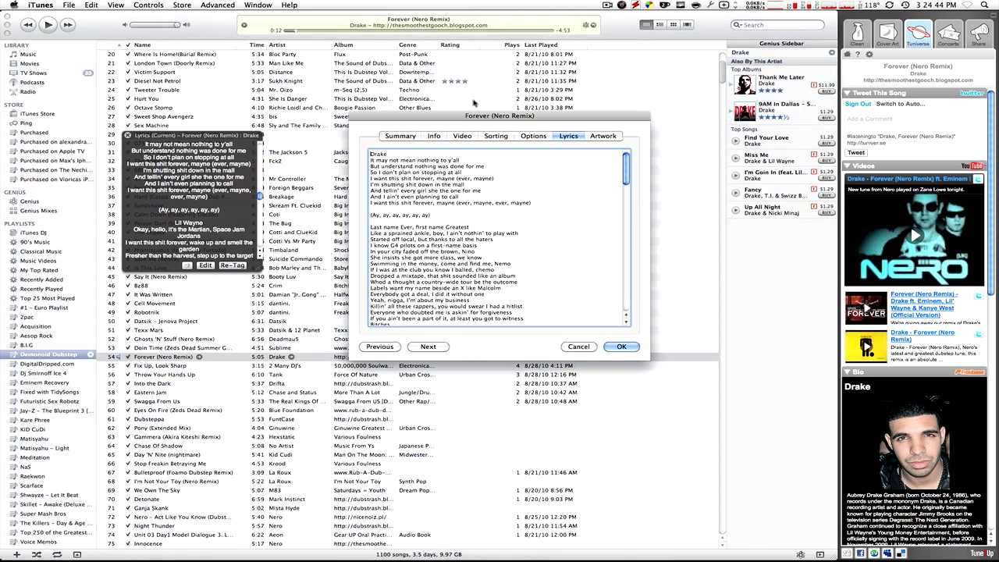
scroll(569, 207, "down", 10)
scroll(569, 208, "up", 10)
left_click(578, 349)
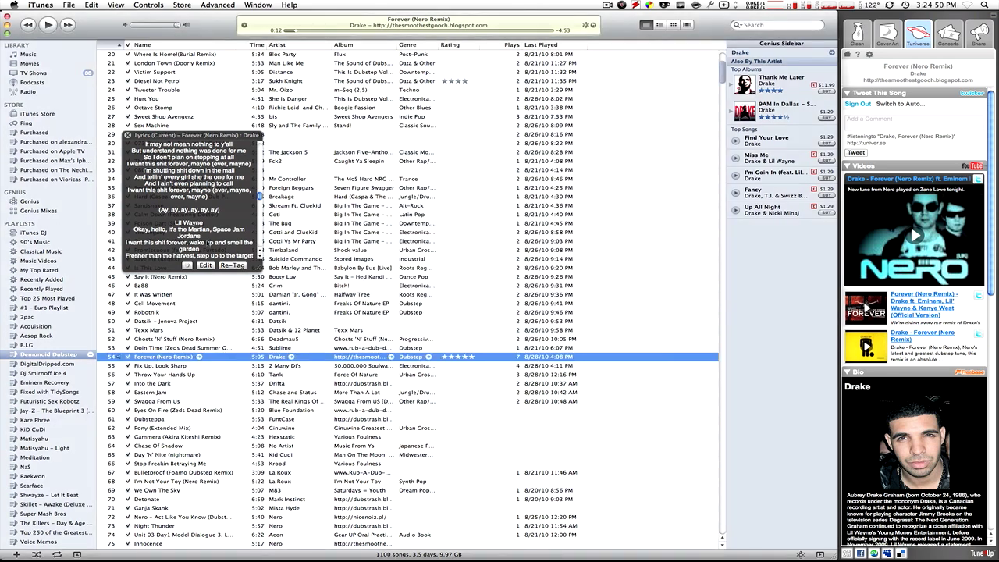
left_click(207, 243)
left_click(328, 537)
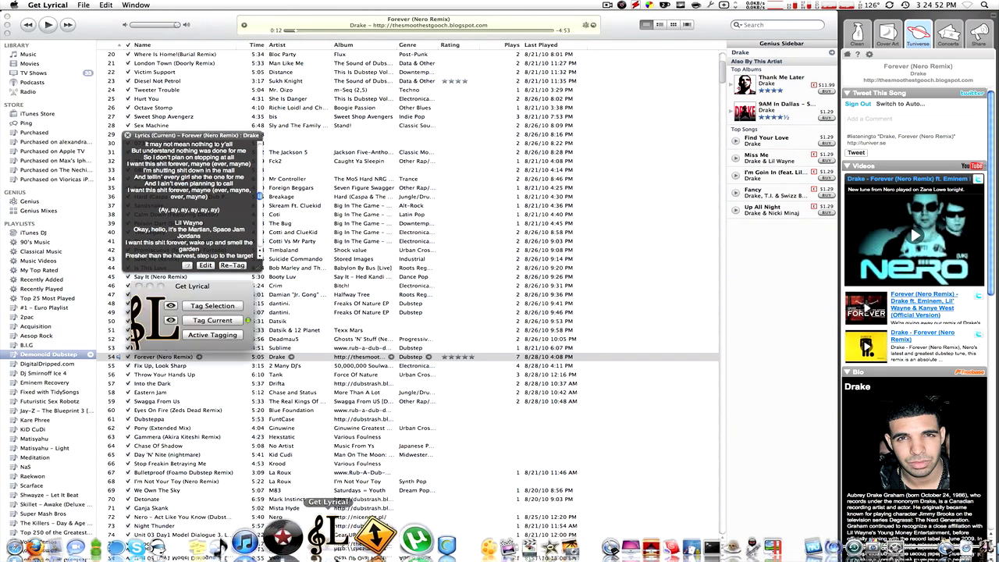
left_click(86, 5)
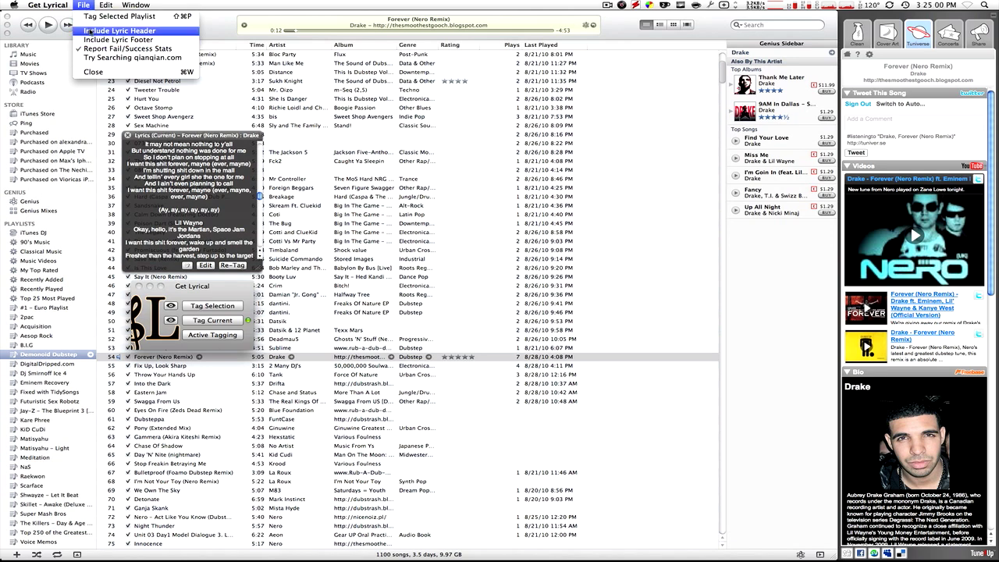
left_click(84, 5)
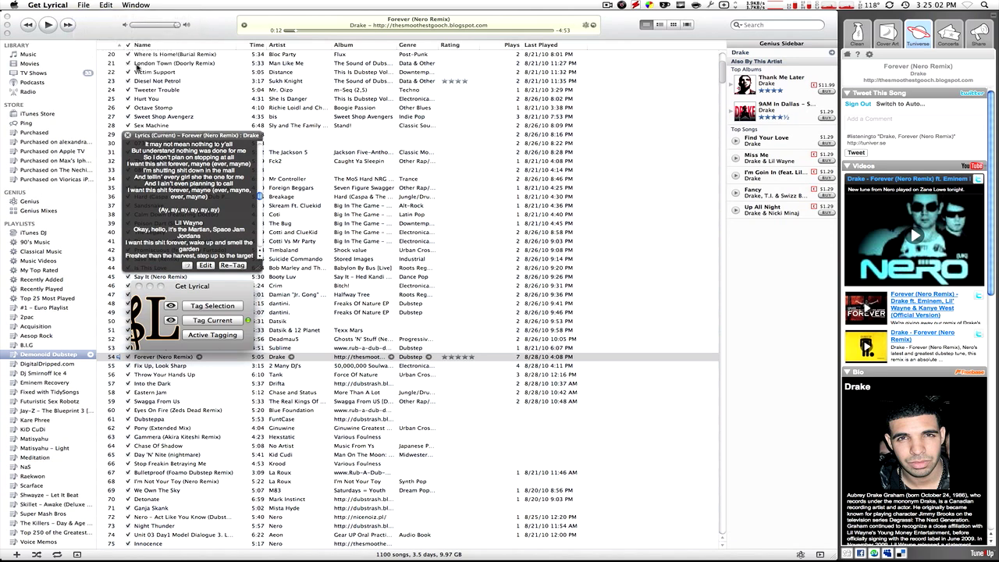
left_click(225, 357)
Step: Open Forever's Get Info lyrics and type test lines 'asiouhdoahiosd' and 'dsol' at the top
right_click(236, 357)
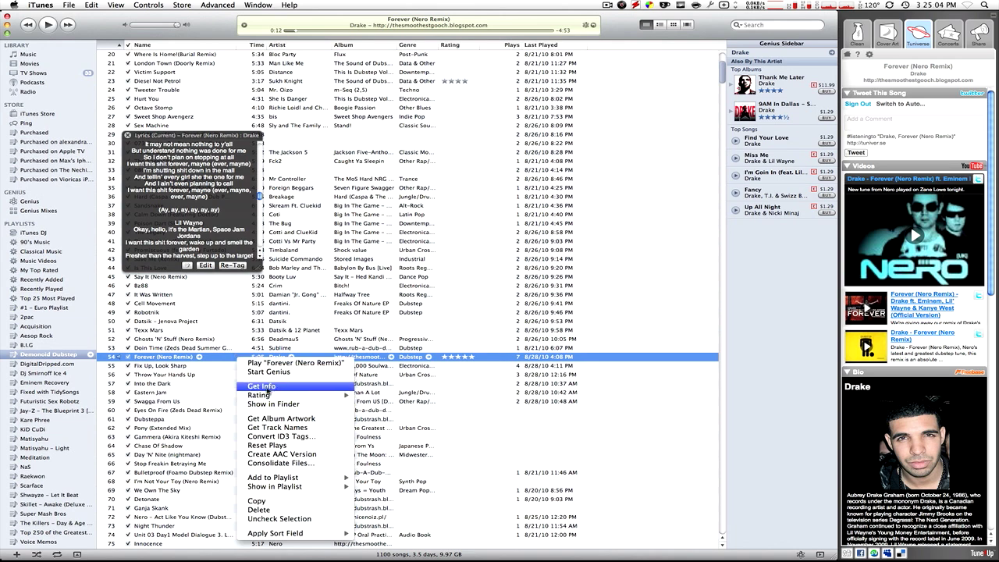
left_click(257, 370)
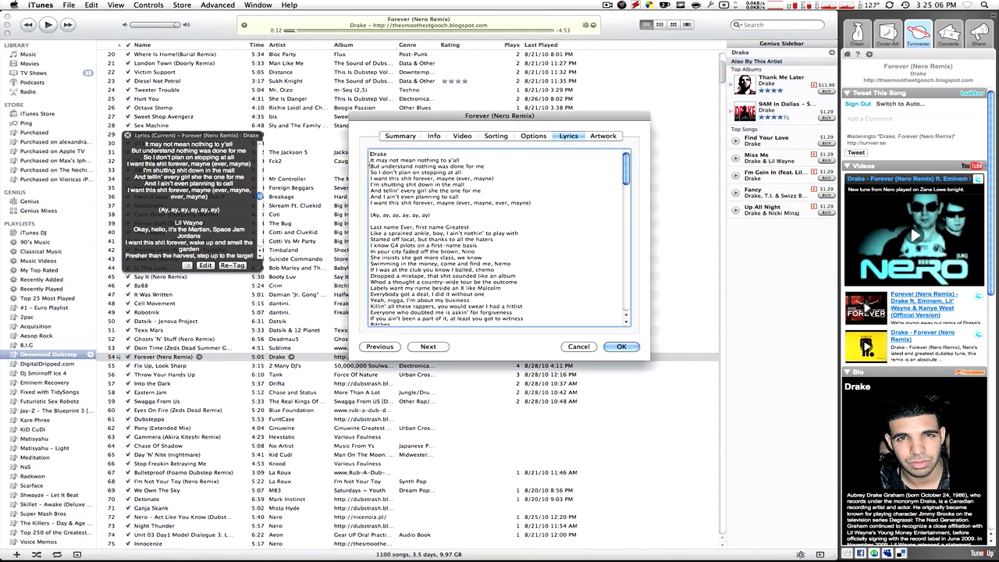
left_click(371, 154)
key("Return")
key("Return")
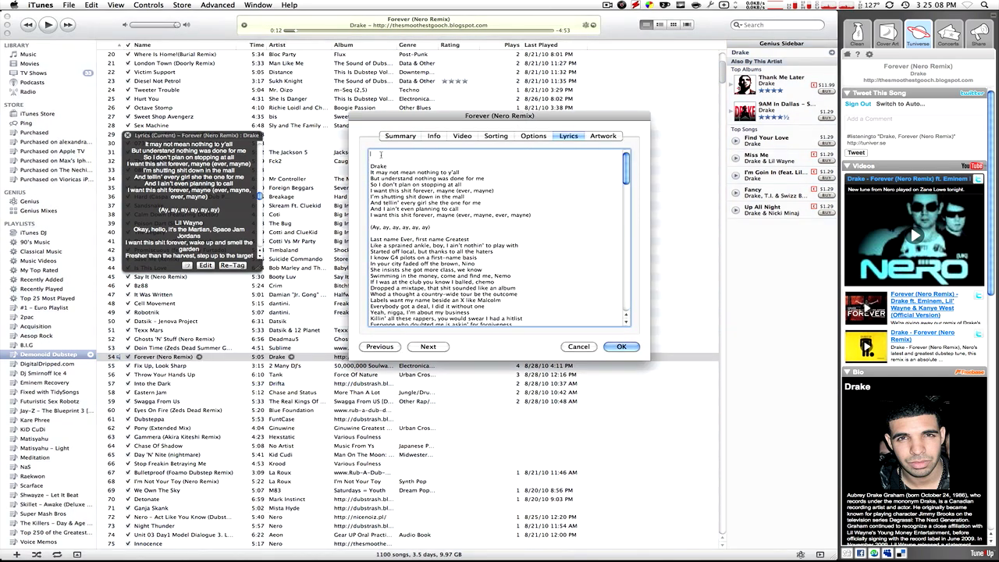
type("asiouhdoahiosd")
key("Return")
type("dsol")
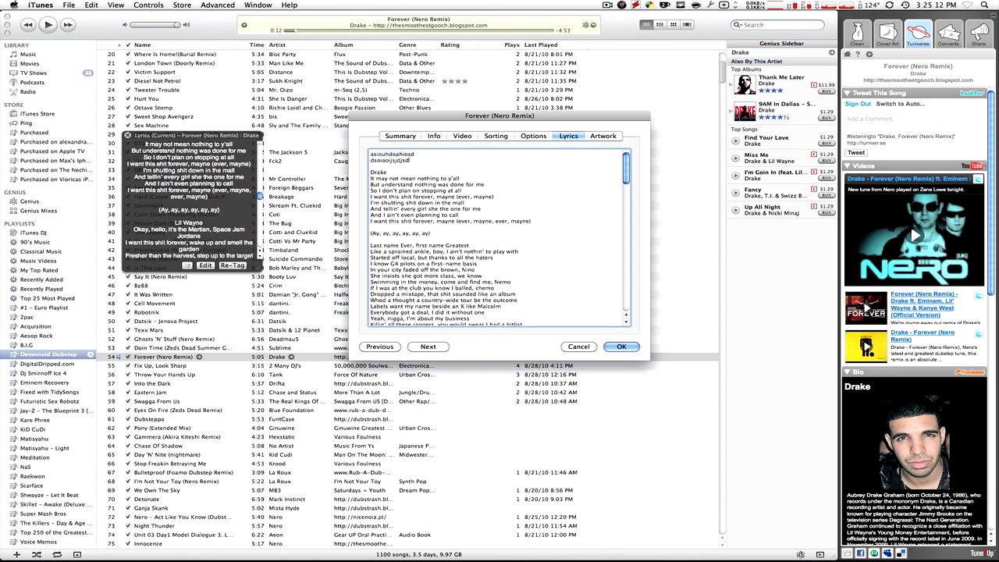
Step: Add blank lines after the last lyric, then cancel the edits and close the lyrics viewer
scroll(537, 297, "down", 15)
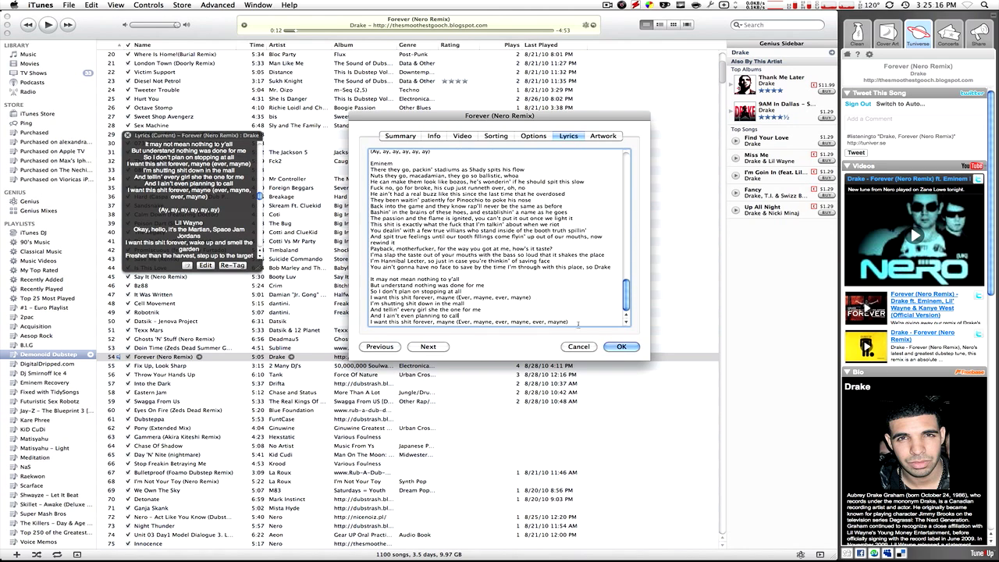
key("Return")
key("Return")
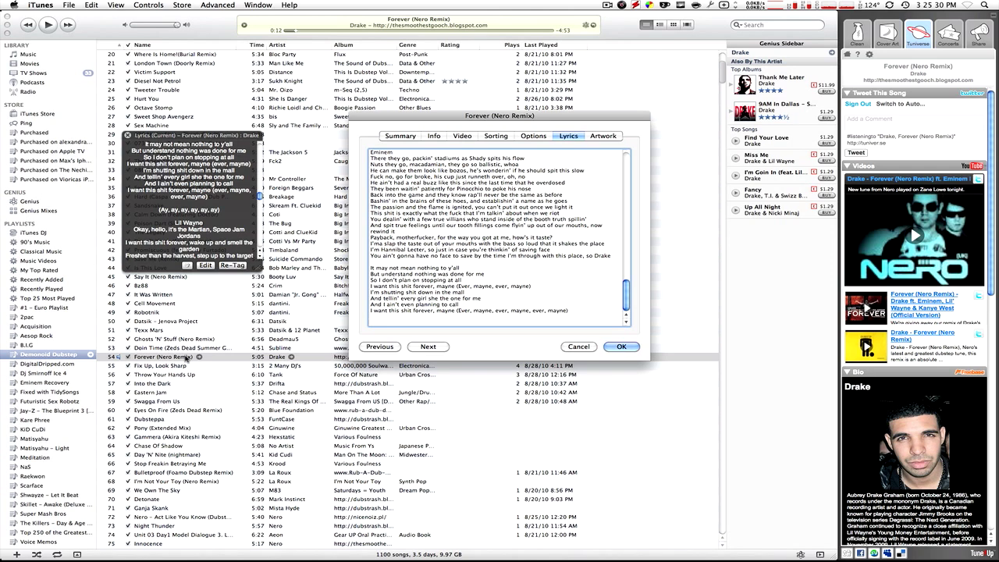
left_click(580, 347)
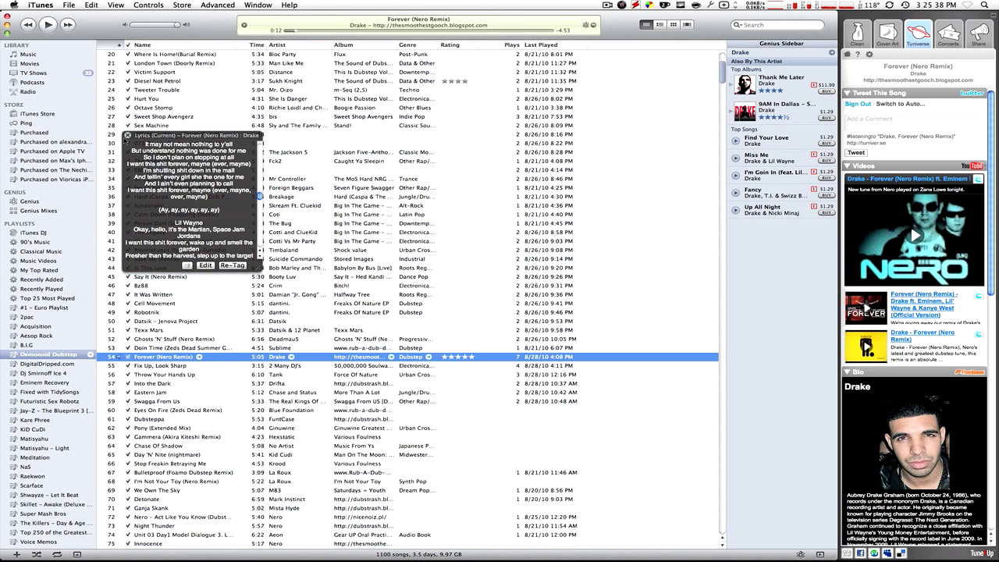
left_click(128, 135)
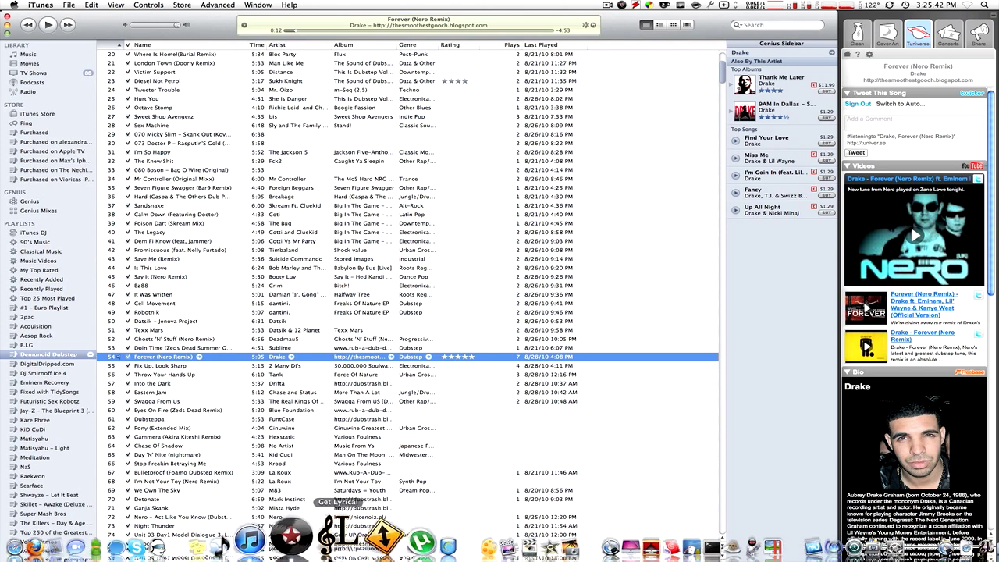
Step: Move Get Lyrical to the right and select the five tracks from Dem Fi Know to Say It (Nero Remix)
left_click(338, 539)
left_click_drag(210, 288, 369, 281)
left_click(184, 343)
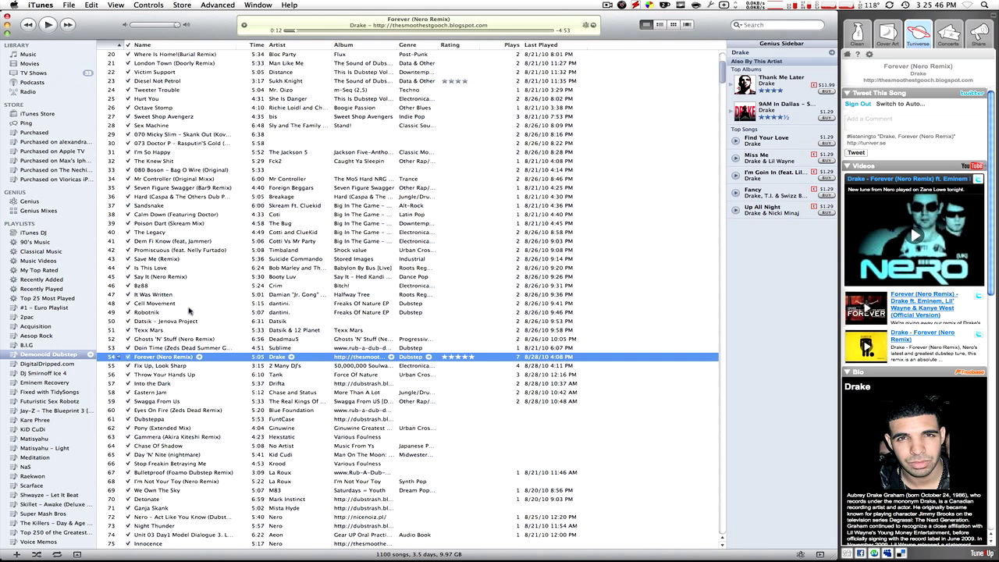
left_click(194, 306, "shift")
left_click(191, 295)
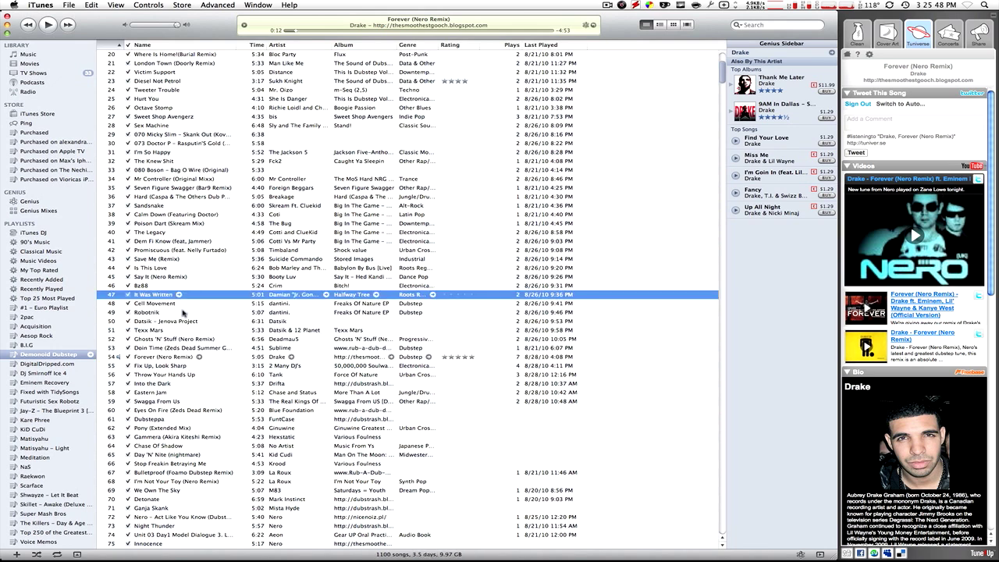
left_click(190, 341, "shift")
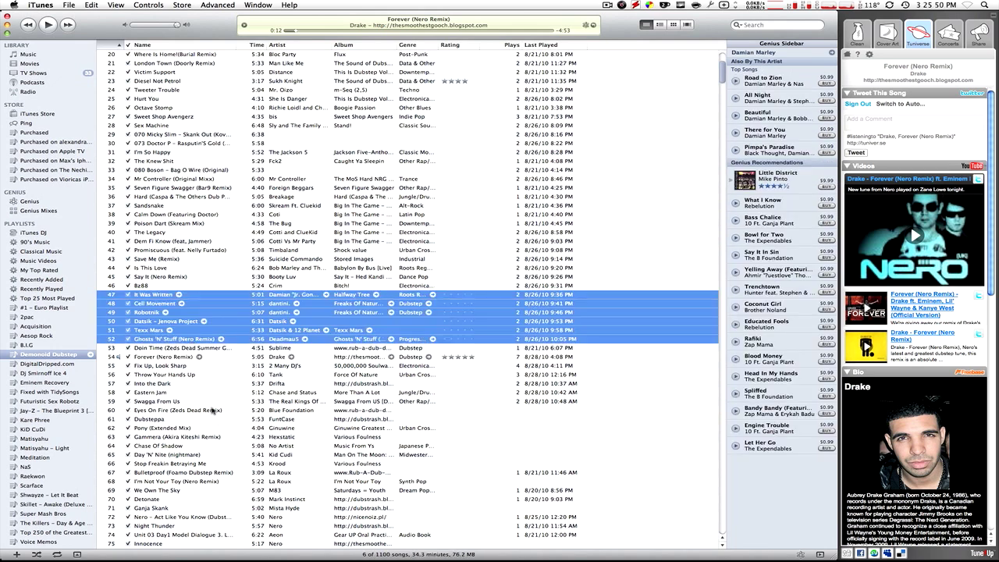
left_click(175, 278)
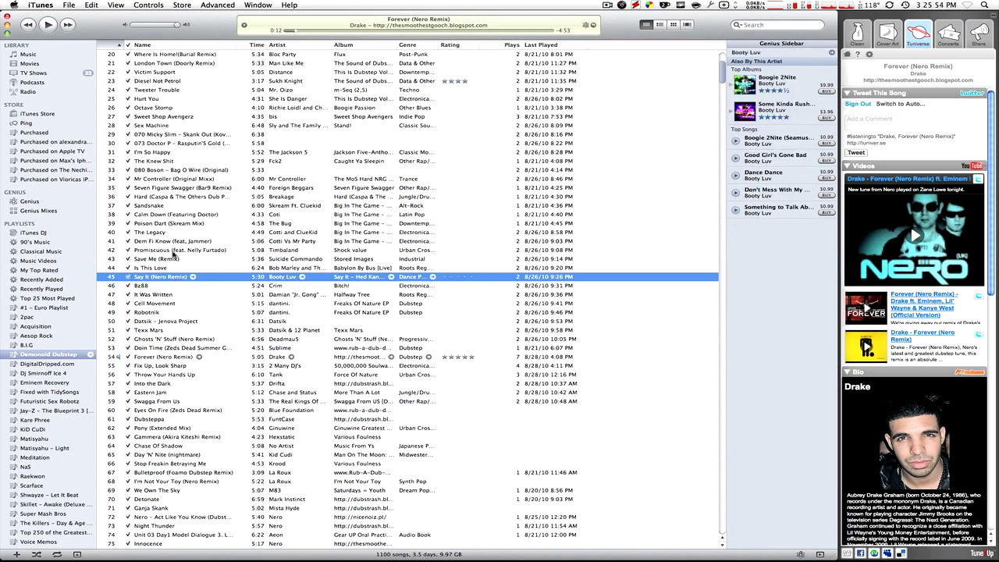
left_click(171, 242, "shift")
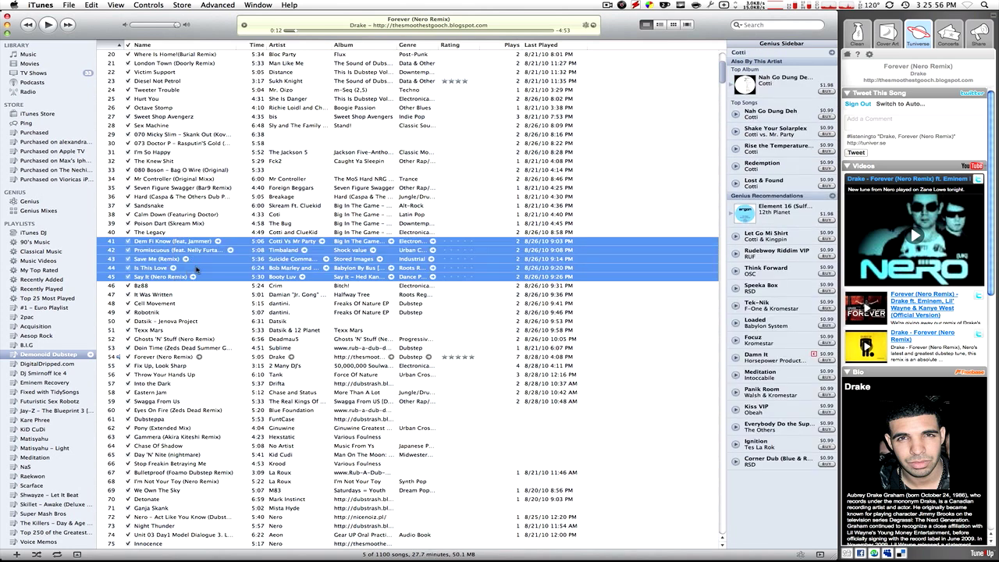
left_click(337, 538)
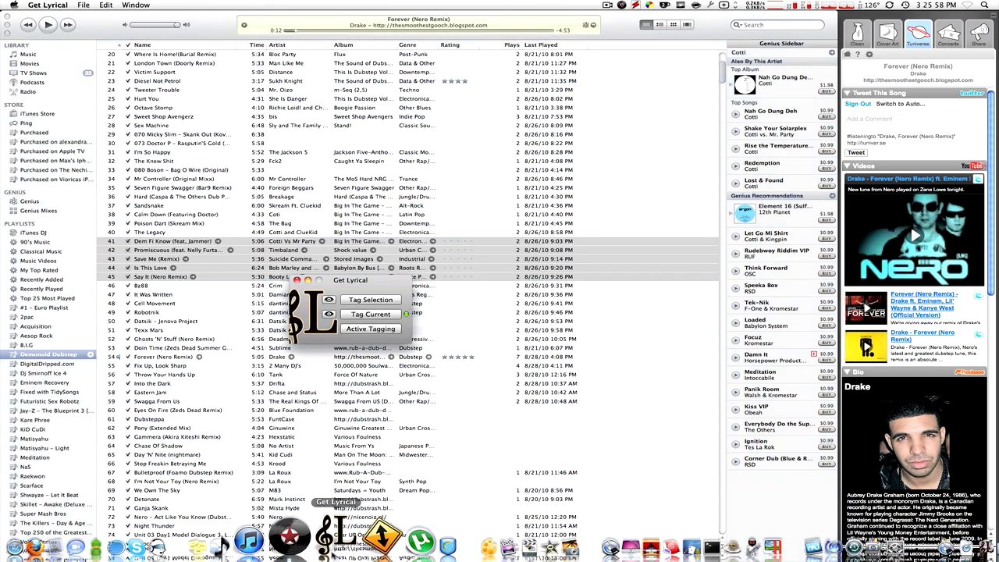
Step: Tag the five selected tracks with overwrite enabled, finding 3 of 5, and list the untagged songs
left_click(329, 301)
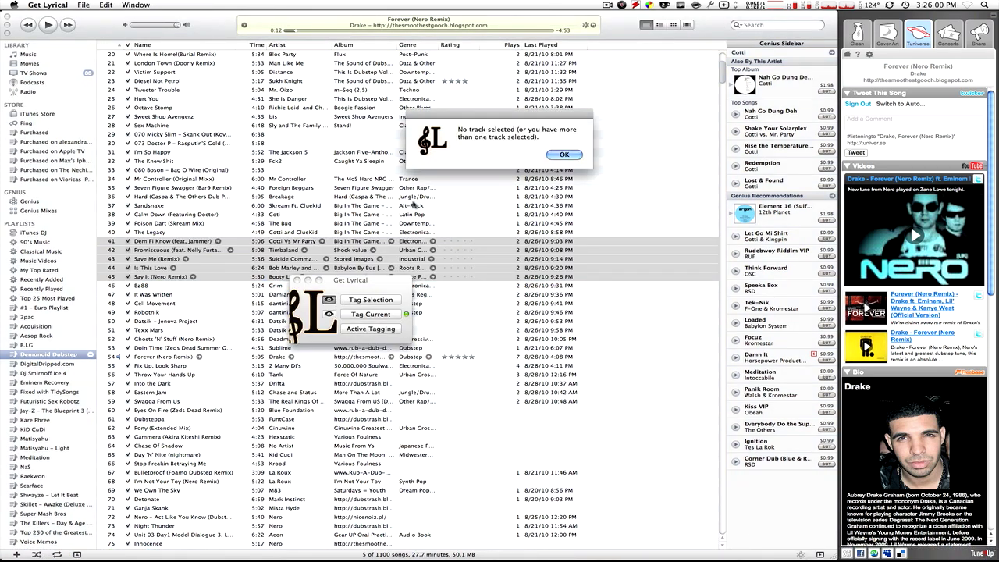
left_click(564, 155)
left_click(374, 301)
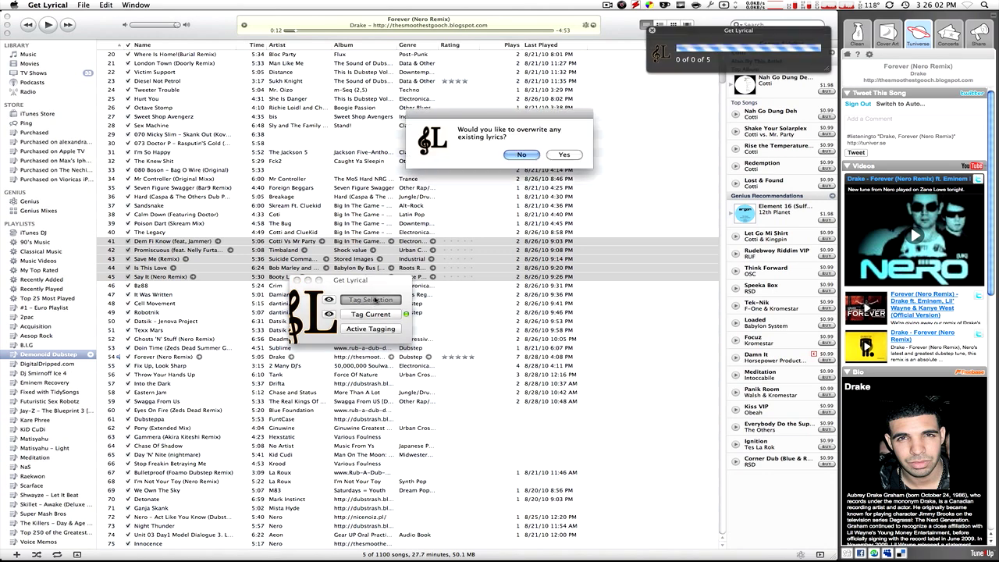
left_click_drag(494, 119, 354, 181)
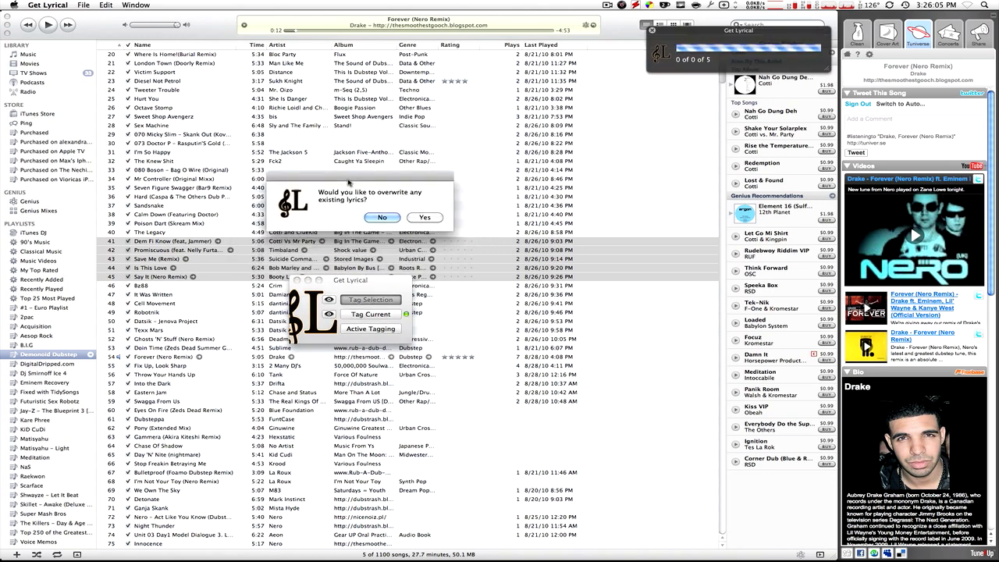
left_click(425, 218)
left_click_drag(766, 30, 346, 388)
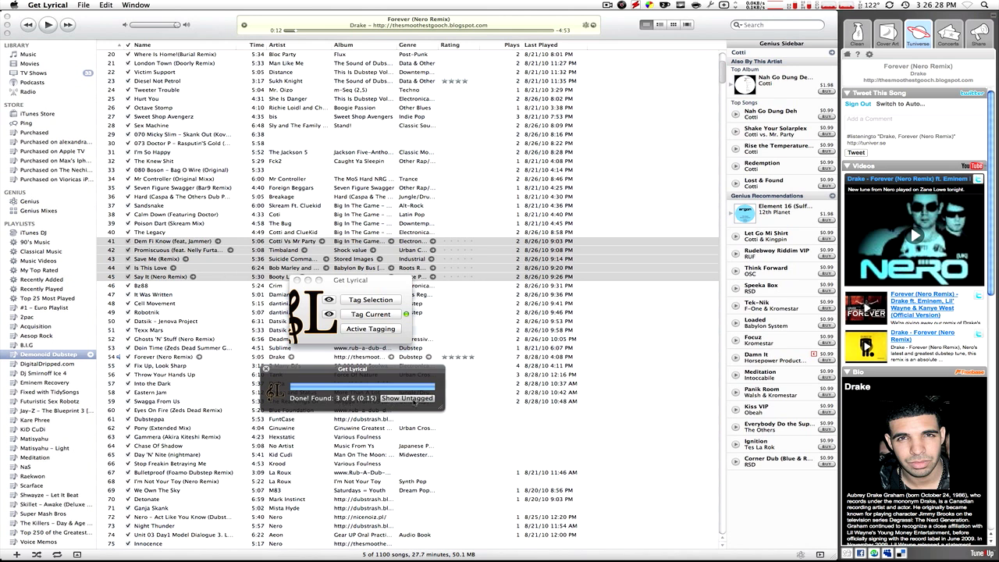
left_click(414, 399)
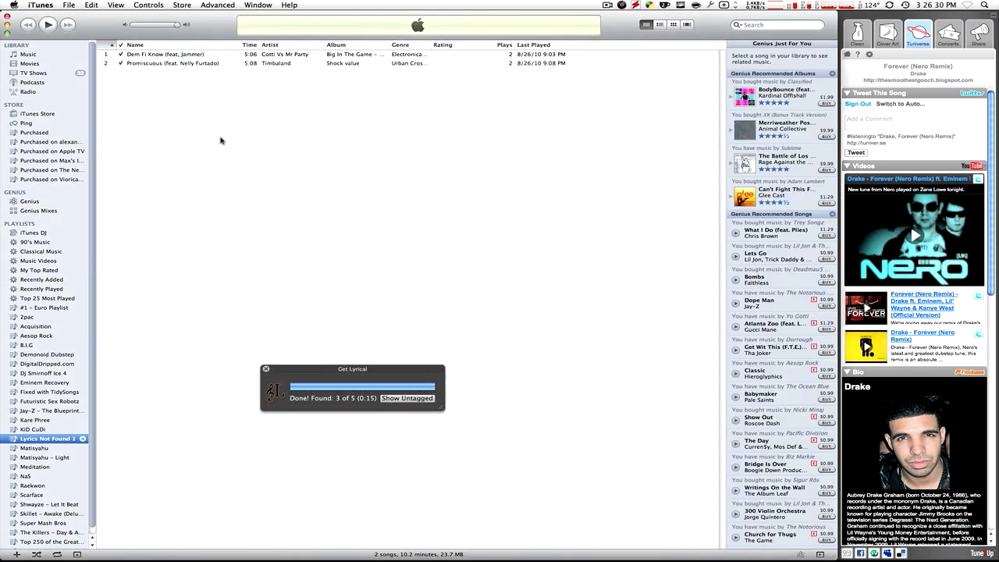
Step: Select Promiscuous and Dem Fi Know, close the tagging report, and nudge Get Lyrical right
left_click(165, 62)
left_click(168, 54)
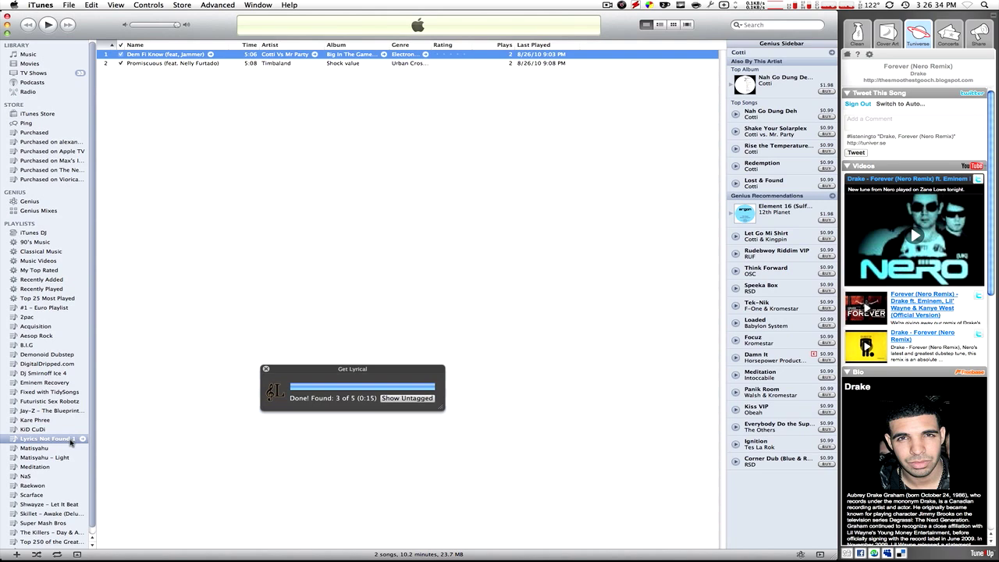
left_click(265, 368)
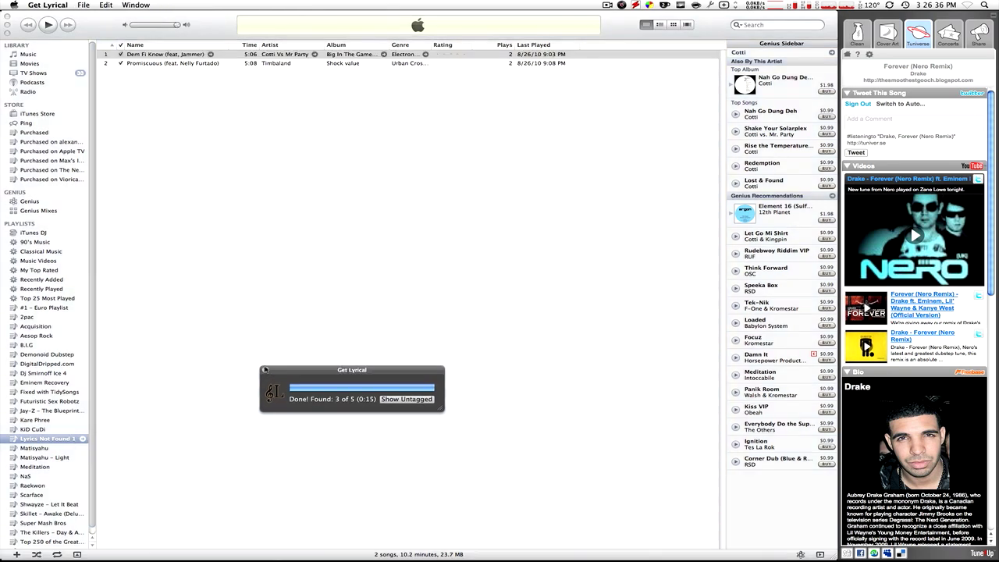
left_click_drag(323, 288, 316, 284)
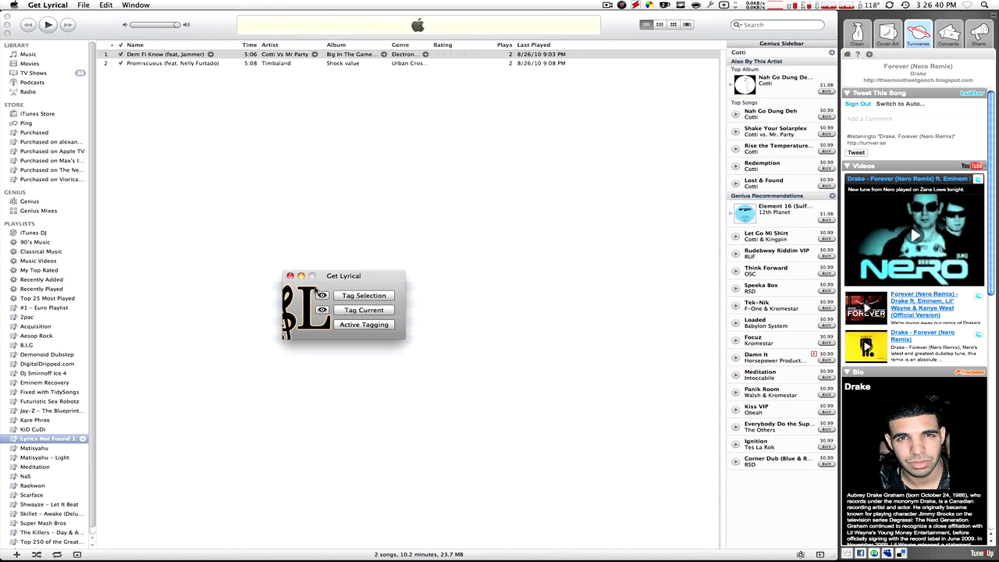
mouse_move(217, 554)
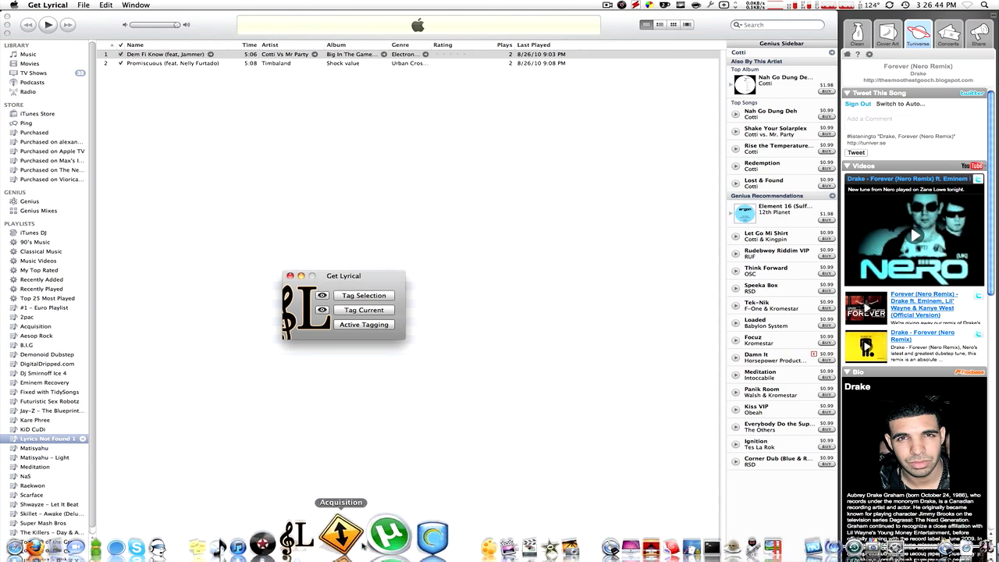
left_click_drag(362, 277, 377, 277)
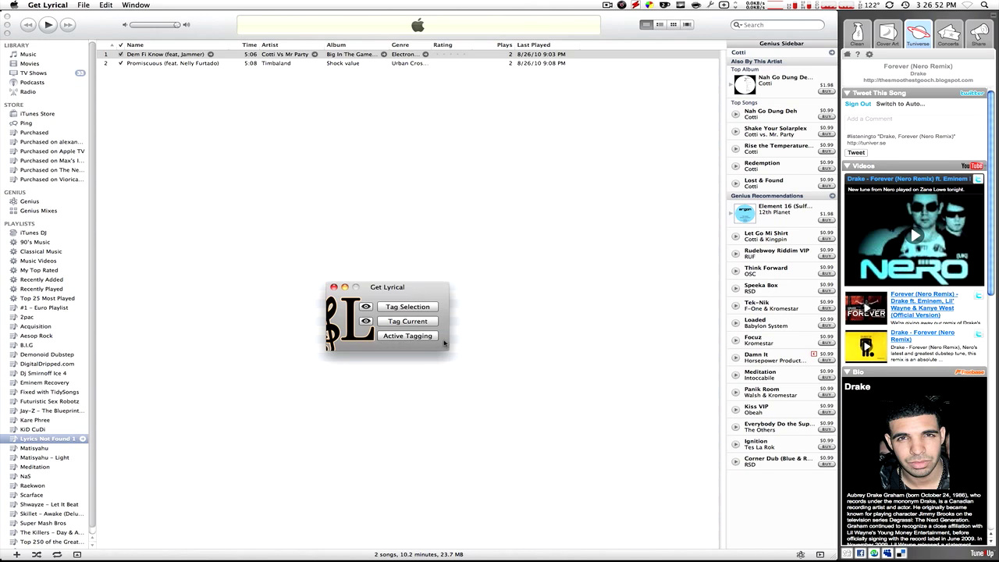
Step: Play Promiscuous and switch on Active Tagging in Get Lyrical
left_click(154, 57)
key("super+Down")
key("super+Down")
key("super+Down")
key("super+Down")
double_click(154, 63)
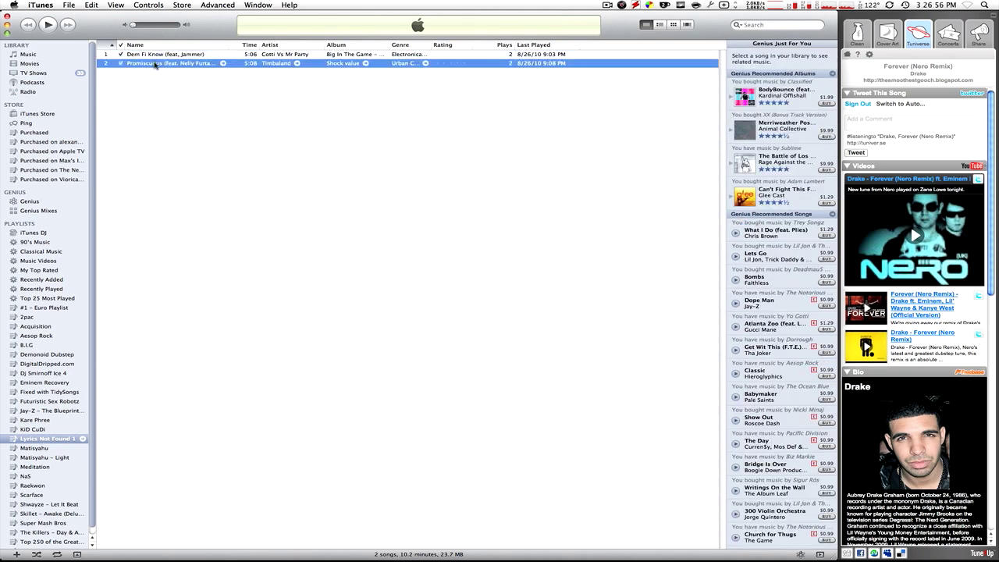
mouse_move(318, 550)
left_click(355, 537)
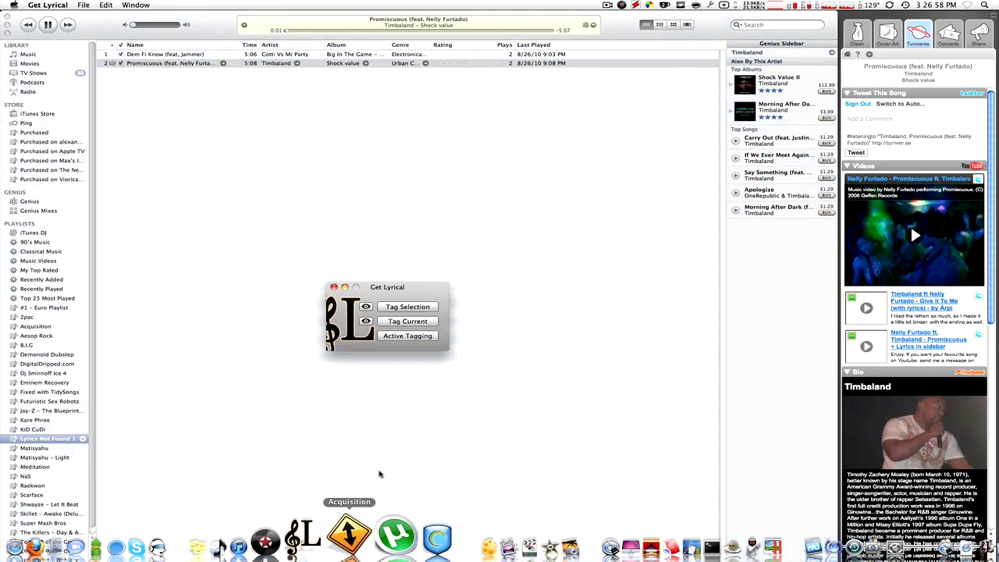
left_click(408, 337)
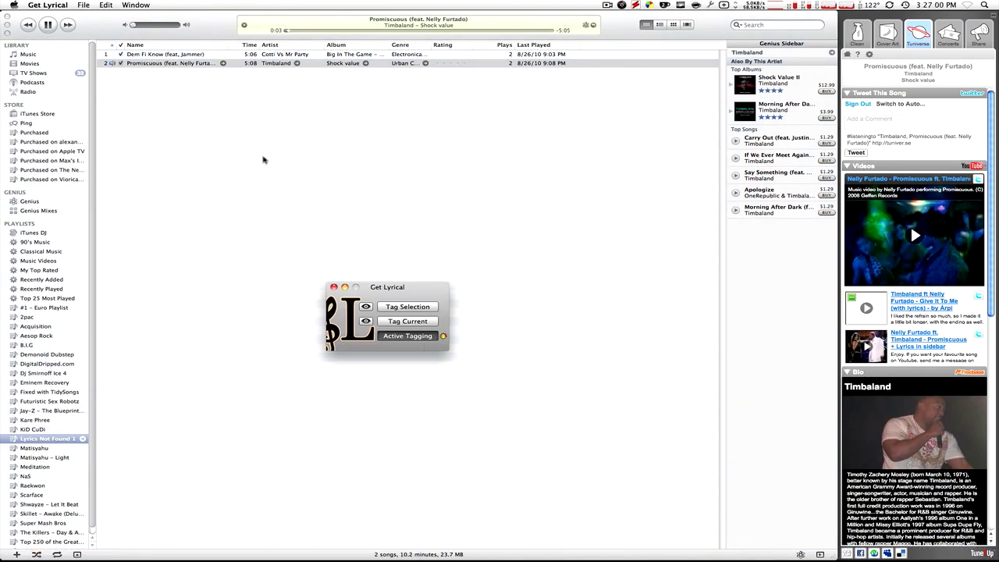
Step: Play Already Home from the Jay-Z – The Blueprint 3 playlist and recheck Get Lyrical
left_click(34, 419)
left_click(39, 411)
double_click(189, 126)
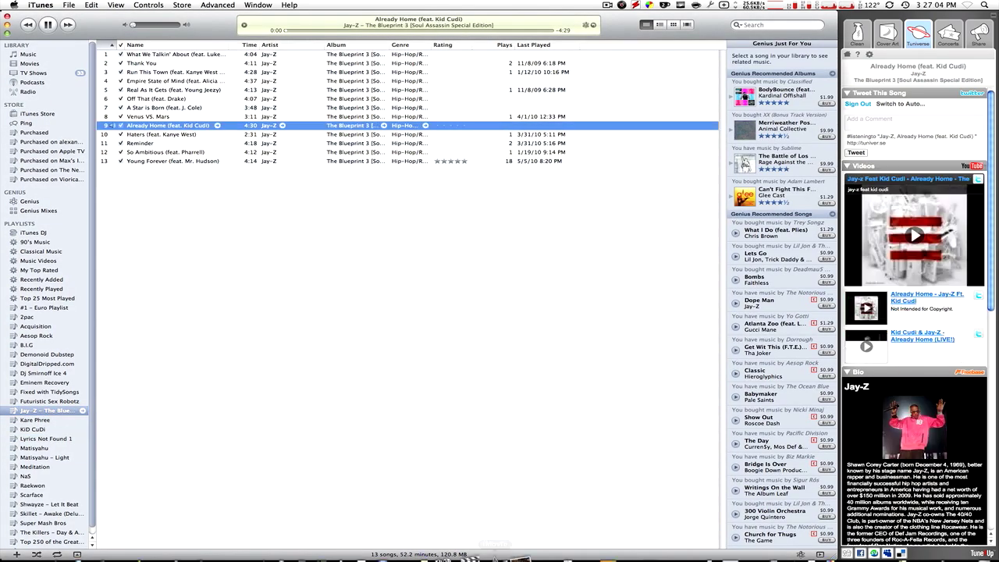
left_click(331, 534)
left_click(386, 258)
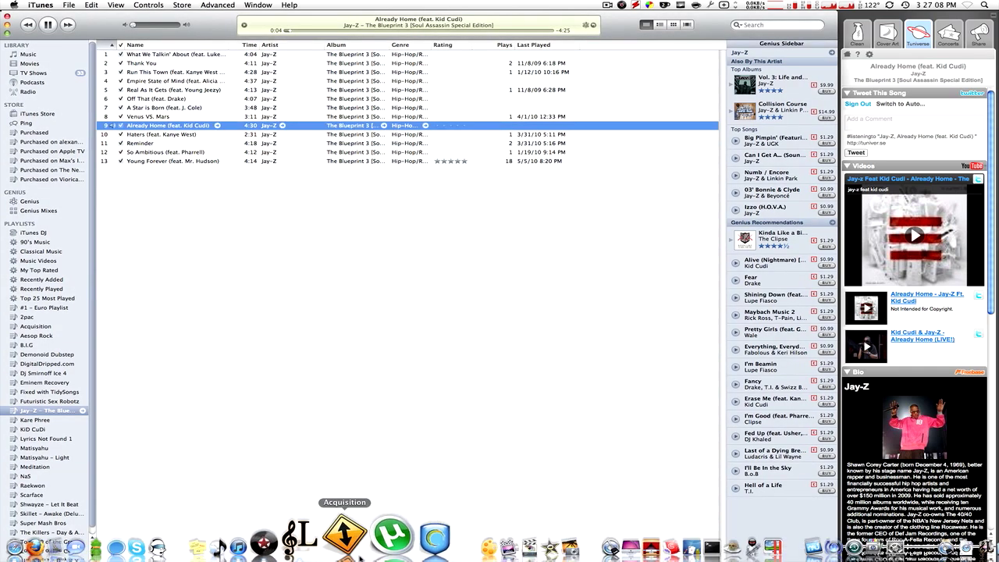
left_click(334, 551)
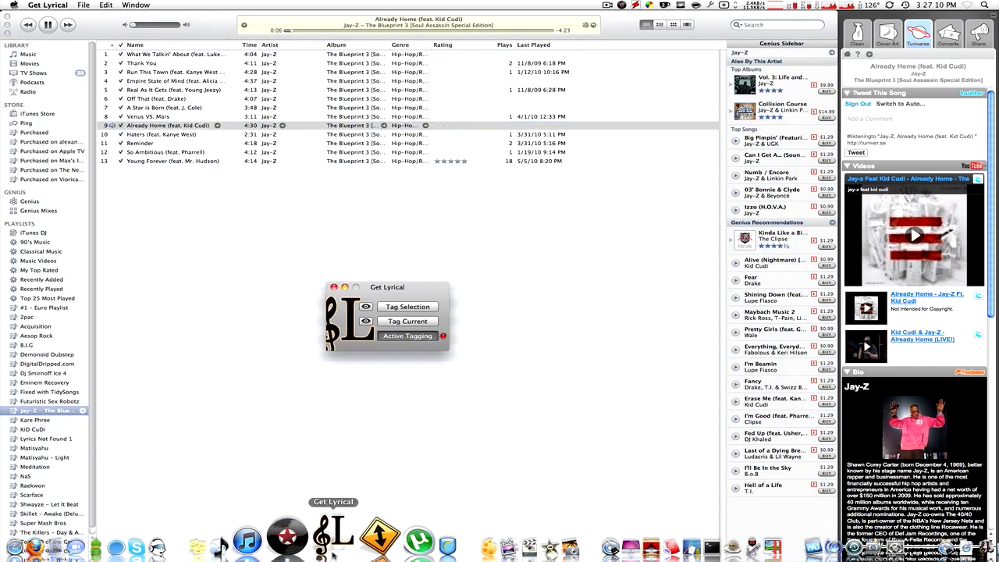